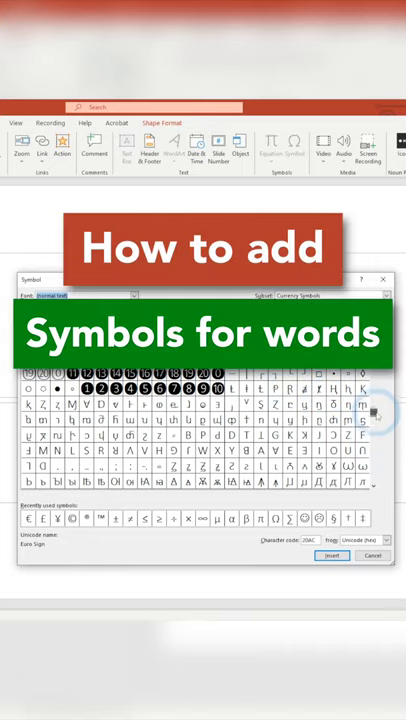
{"action": "scroll", "coordinate": [374, 420], "scroll_direction": "down", "scroll_amount": 5}
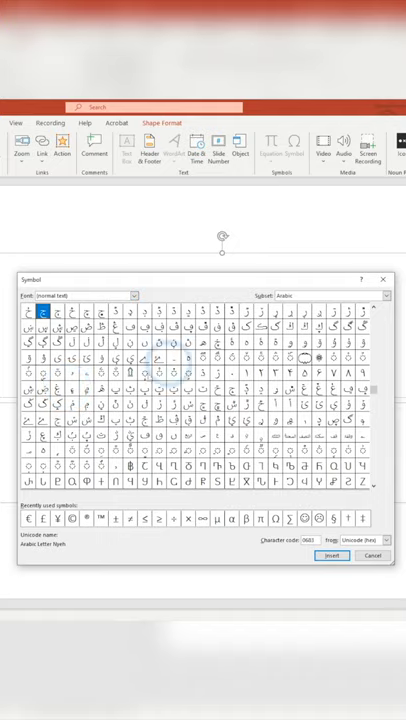
Step: Cancel the Symbol dialog without inserting a character, returning to the blank title slide
{"action": "left_click", "coordinate": [375, 556]}
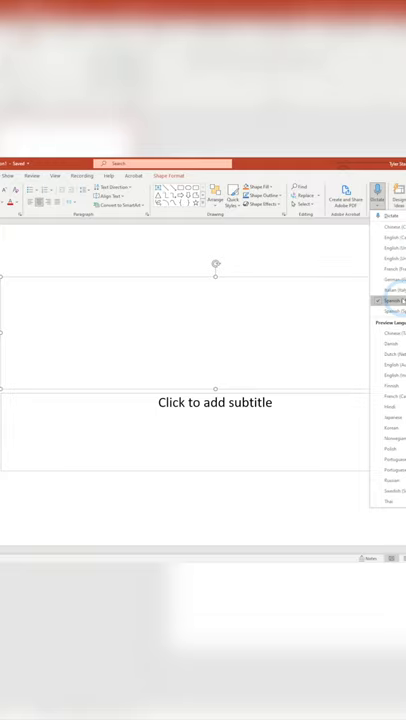
Step: Dictate 'Hola cómo estás y tú muy bien Hola señor' in Spanish, then highlight the ó in cómo
{"action": "left_click", "coordinate": [398, 300]}
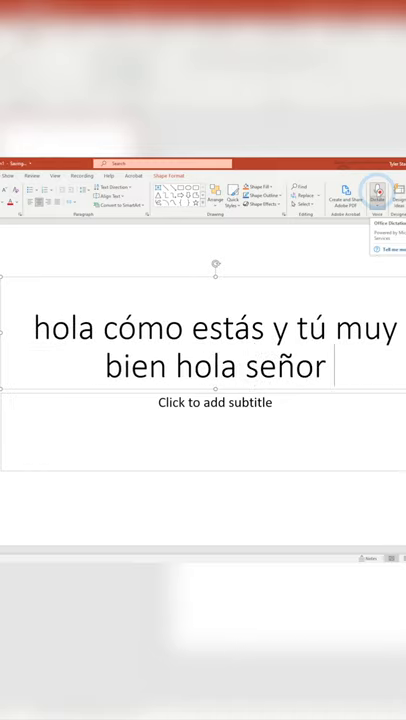
{"action": "left_click_drag", "start_coordinate": [120, 328], "coordinate": [135, 328]}
{"action": "left_click", "coordinate": [235, 328]}
{"action": "left_click_drag", "start_coordinate": [243, 330], "coordinate": [255, 330]}
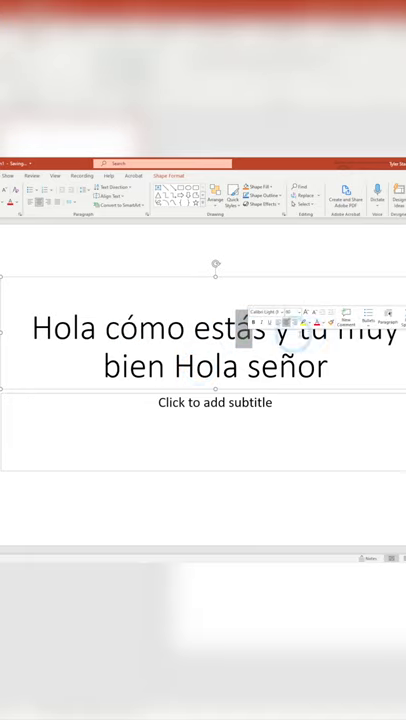
{"action": "left_click_drag", "start_coordinate": [310, 330], "coordinate": [322, 330]}
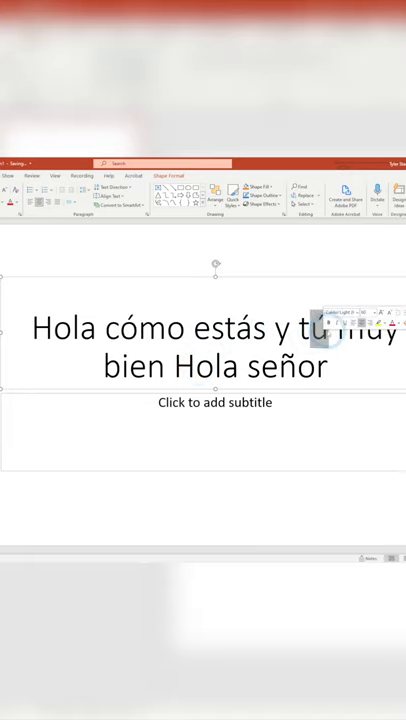